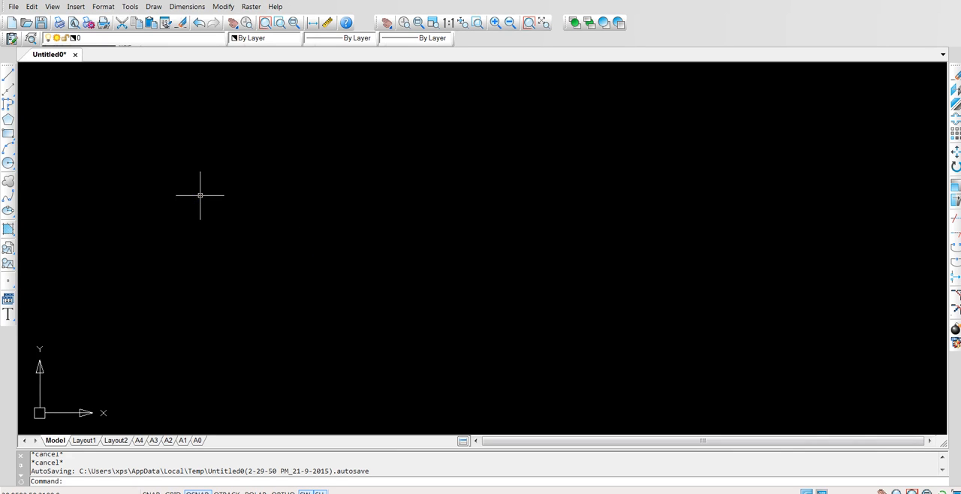
Configure the drawing units to decimal lengths with 0.0 precision and an insertion scale of meters
{"action": "left_click", "coordinate": [102, 14]}
{"action": "left_click", "coordinate": [126, 143]}
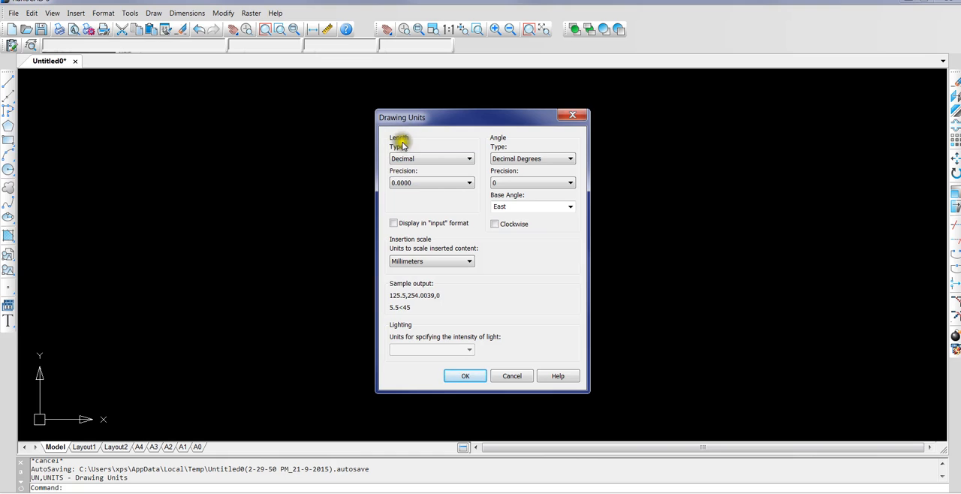
{"action": "left_click", "coordinate": [469, 160]}
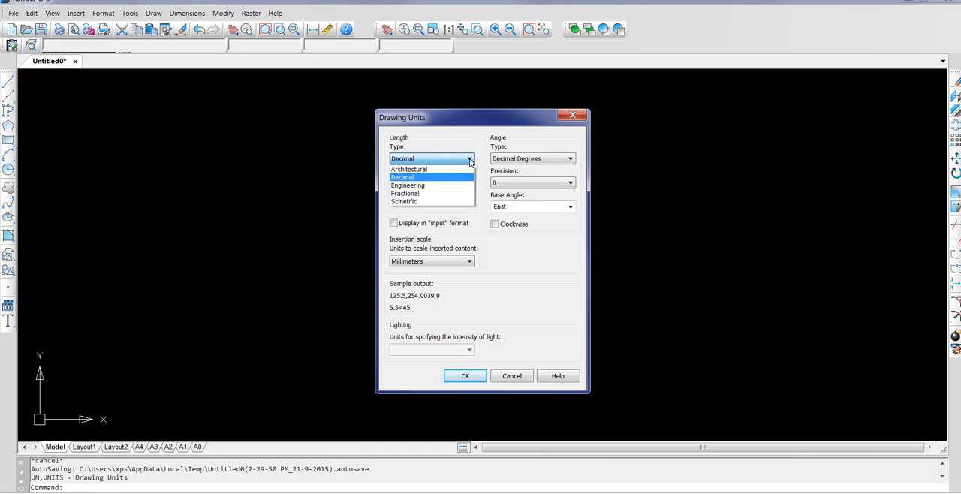
{"action": "left_click", "coordinate": [468, 161]}
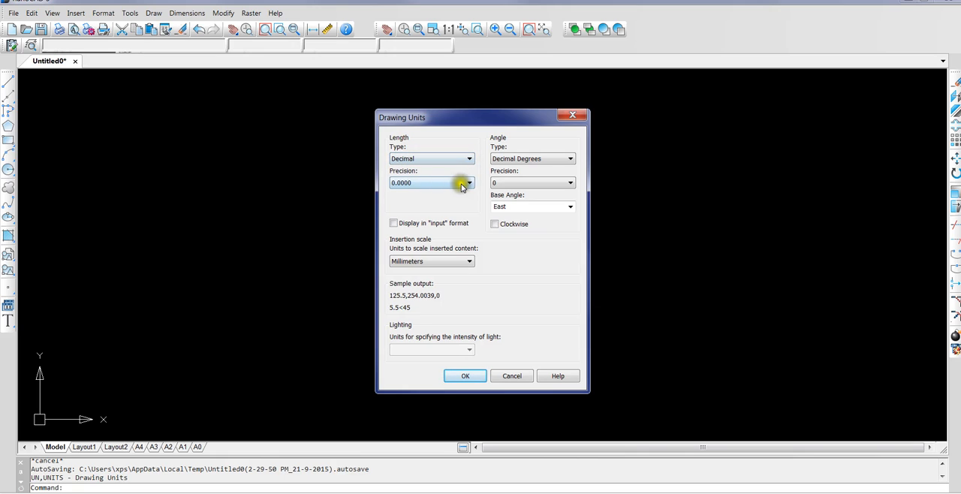
{"action": "left_click", "coordinate": [461, 185]}
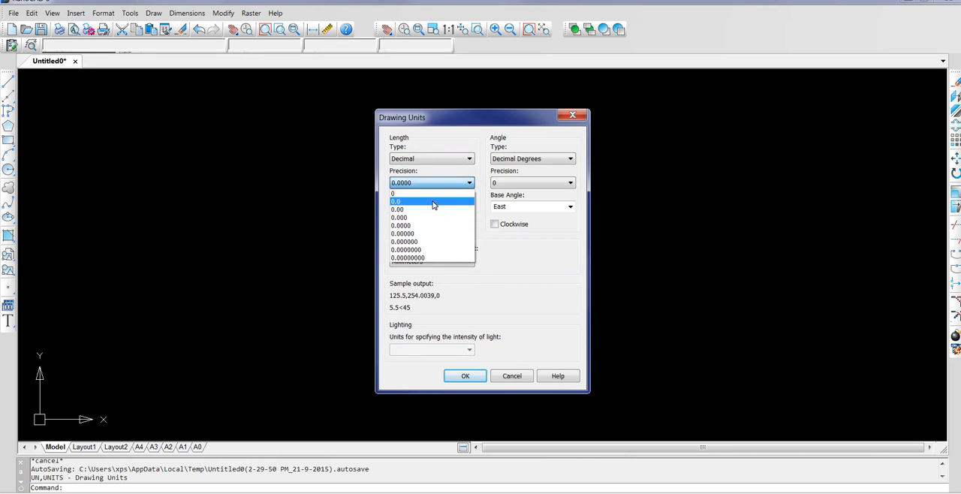
{"action": "left_click", "coordinate": [433, 202]}
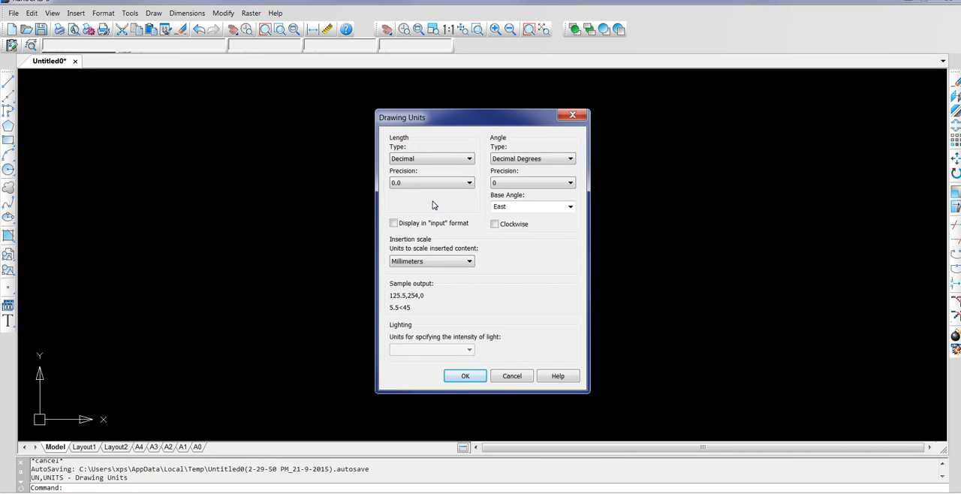
{"action": "left_click", "coordinate": [469, 263]}
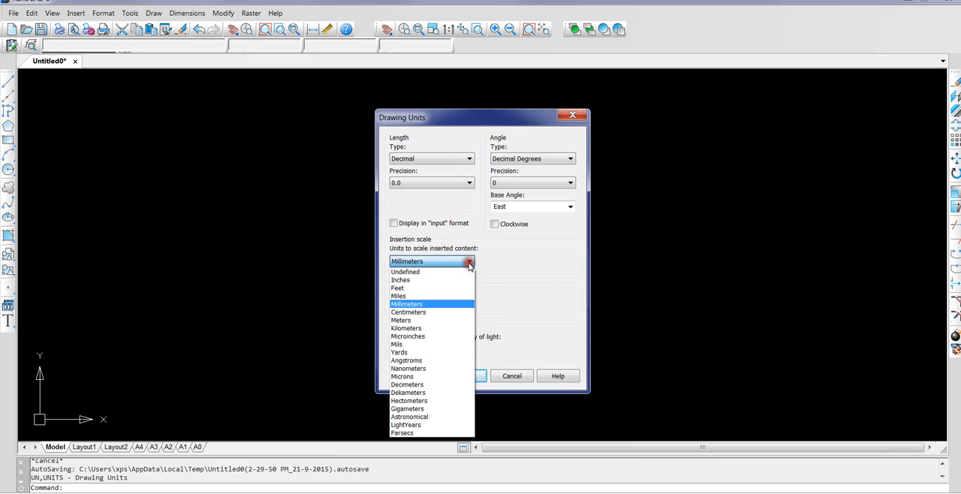
{"action": "left_click", "coordinate": [459, 323]}
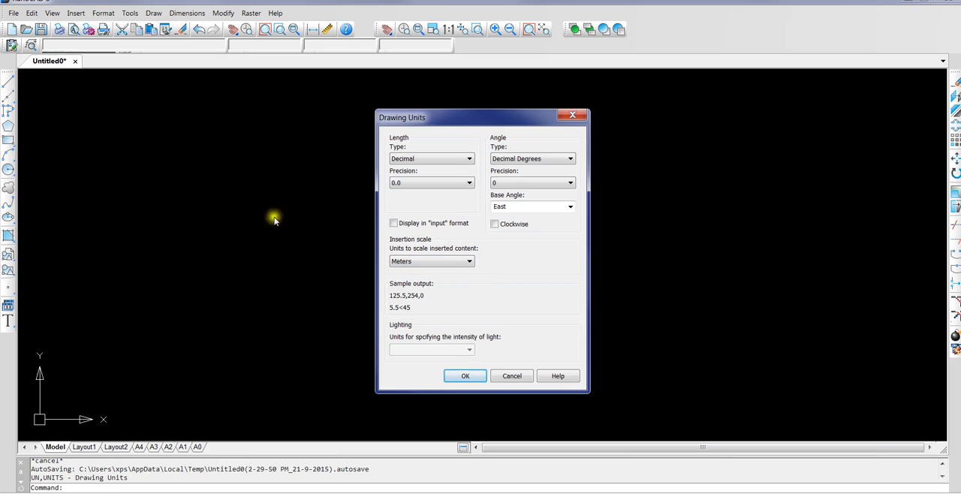
{"action": "left_click", "coordinate": [454, 377]}
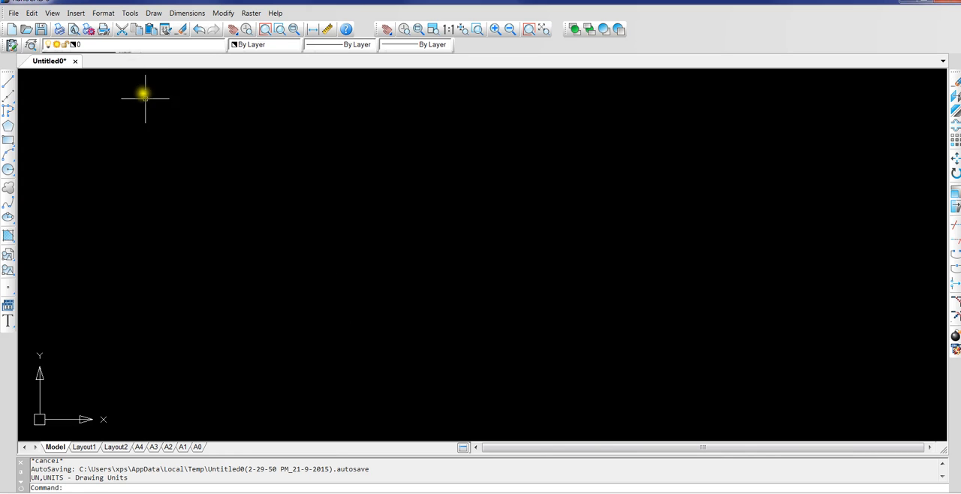
Set the drawing limits from lower left corner 0,0 to upper right corner 100,100
{"action": "left_click", "coordinate": [100, 14]}
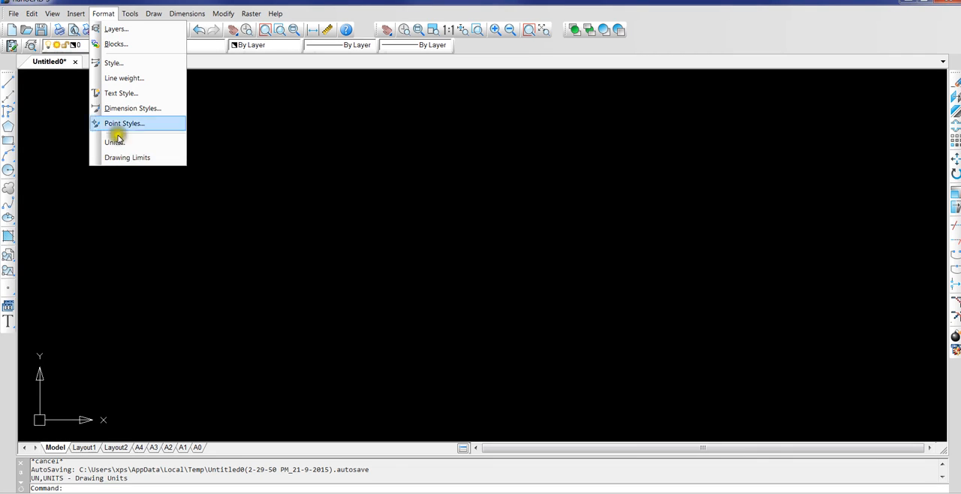
{"action": "left_click", "coordinate": [125, 158]}
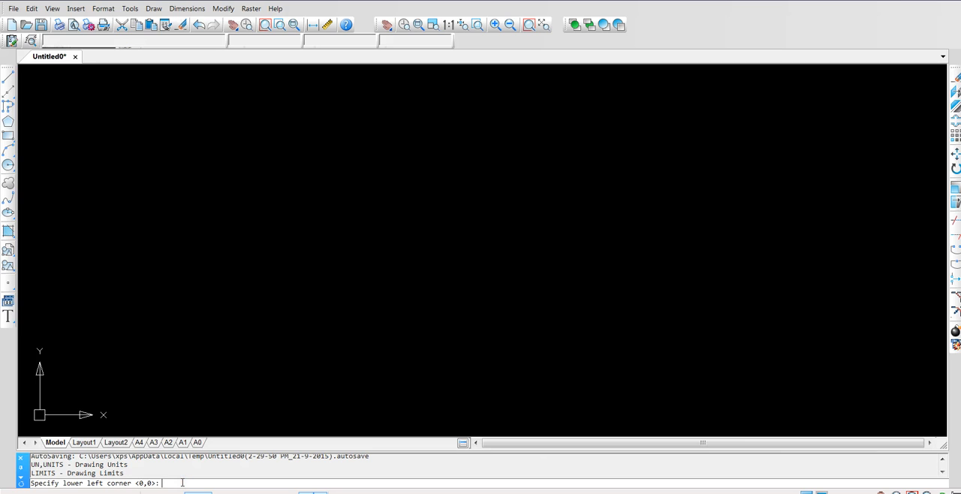
{"action": "type", "text": "0.0"}
{"action": "key", "text": "BackSpace"}
{"action": "key", "text": "BackSpace"}
{"action": "type", "text": ",0"}
{"action": "key", "text": "Return"}
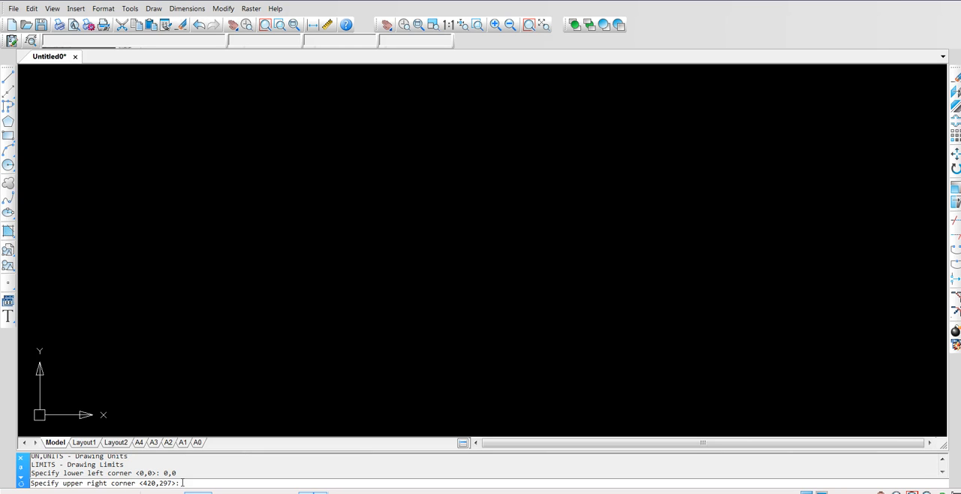
{"action": "type", "text": "100,100"}
{"action": "key", "text": "Return"}
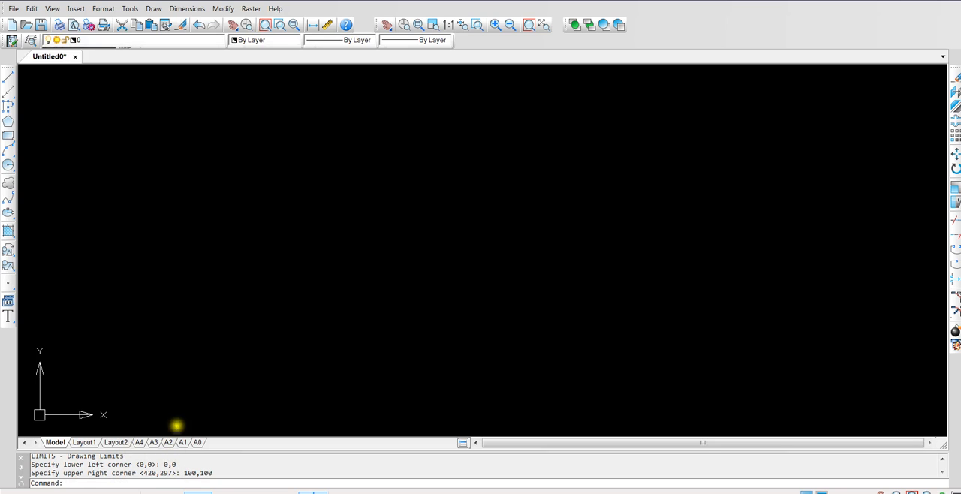
Turn on the grid in the drafting settings with X and Y spacing of 1 and a major line every 10
{"action": "left_click", "coordinate": [129, 21]}
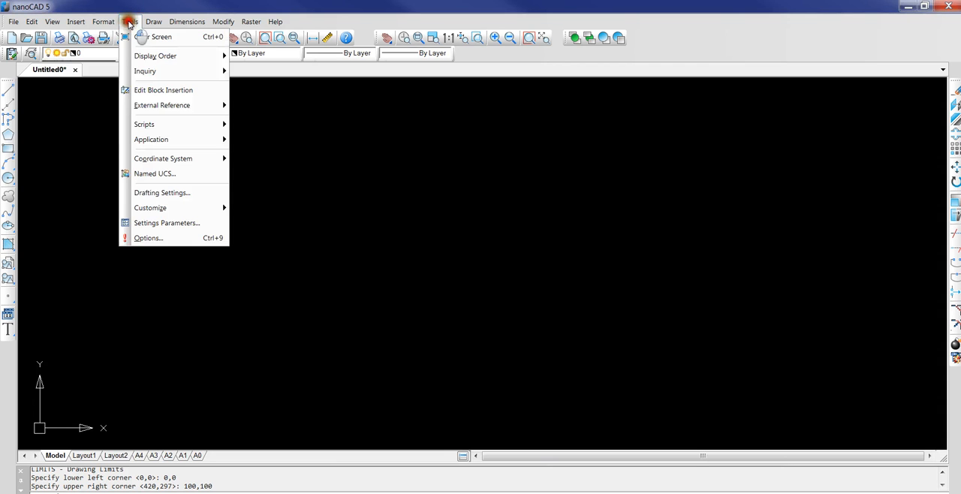
{"action": "left_click", "coordinate": [148, 194]}
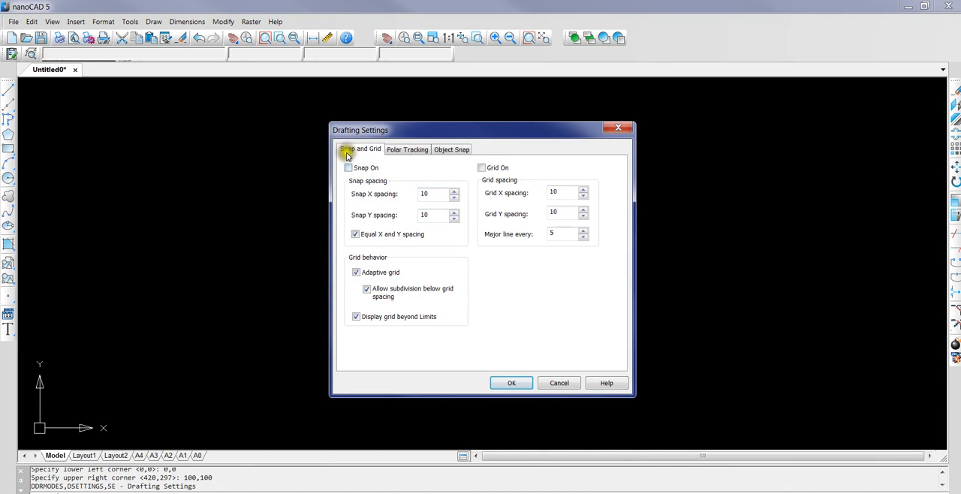
{"action": "left_click", "coordinate": [480, 168]}
{"action": "double_click", "coordinate": [559, 191]}
{"action": "type", "text": "1"}
{"action": "double_click", "coordinate": [561, 212]}
{"action": "type", "text": "1"}
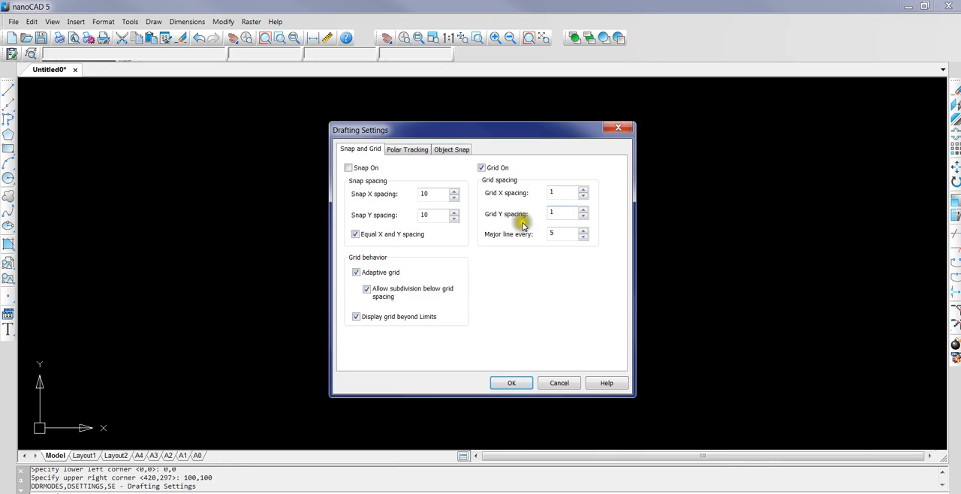
{"action": "left_click_drag", "start_coordinate": [561, 232], "coordinate": [538, 234]}
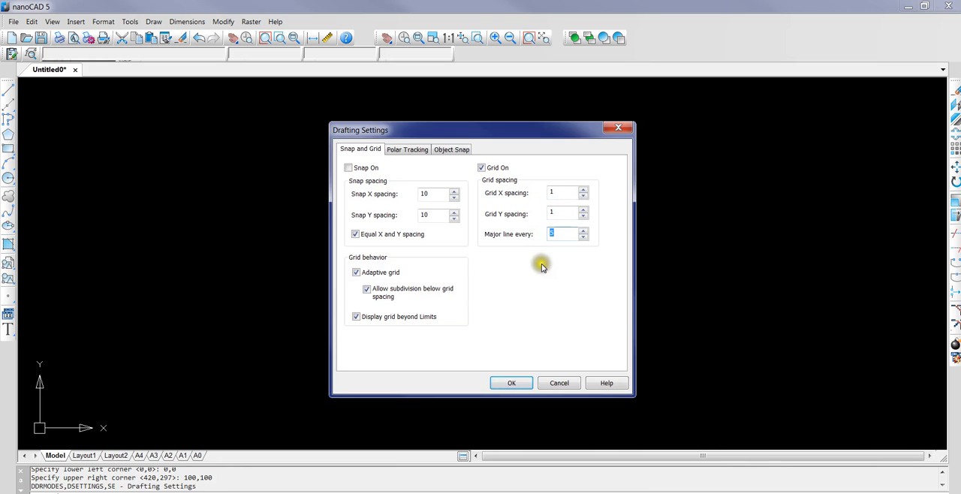
{"action": "type", "text": "10"}
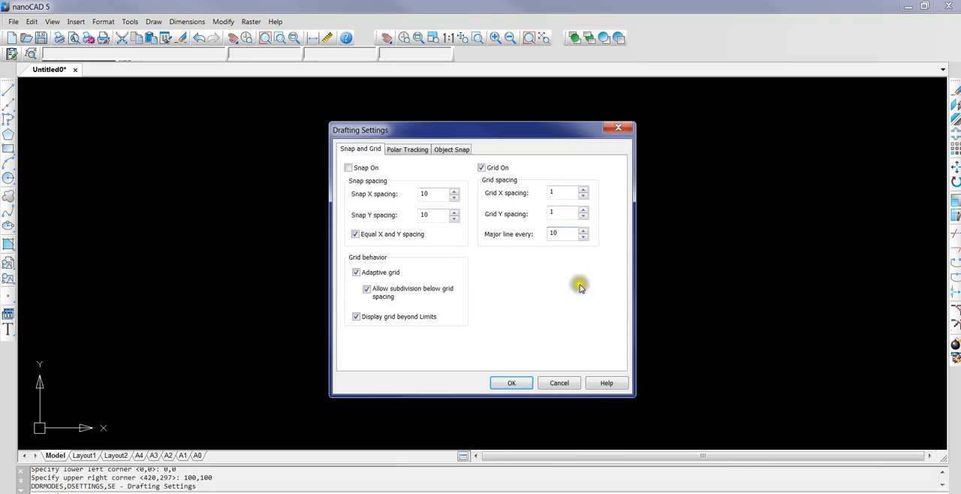
Disable the adaptive grid and the grid display beyond the limits, and apply the drafting settings
{"action": "left_click", "coordinate": [355, 274]}
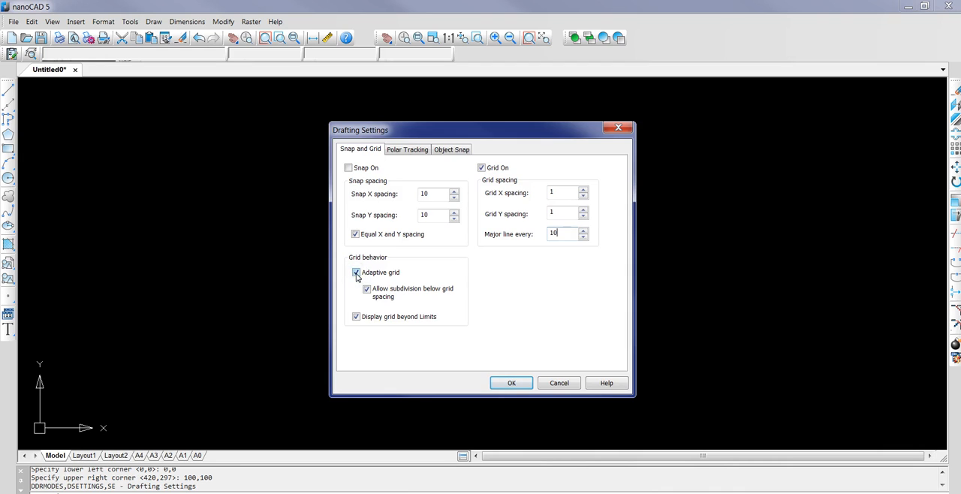
{"action": "left_click", "coordinate": [356, 275]}
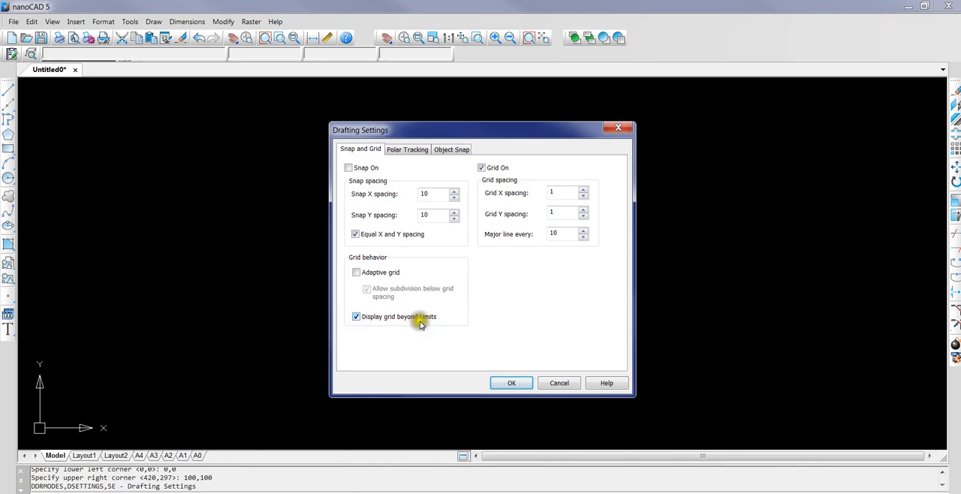
{"action": "left_click", "coordinate": [356, 317]}
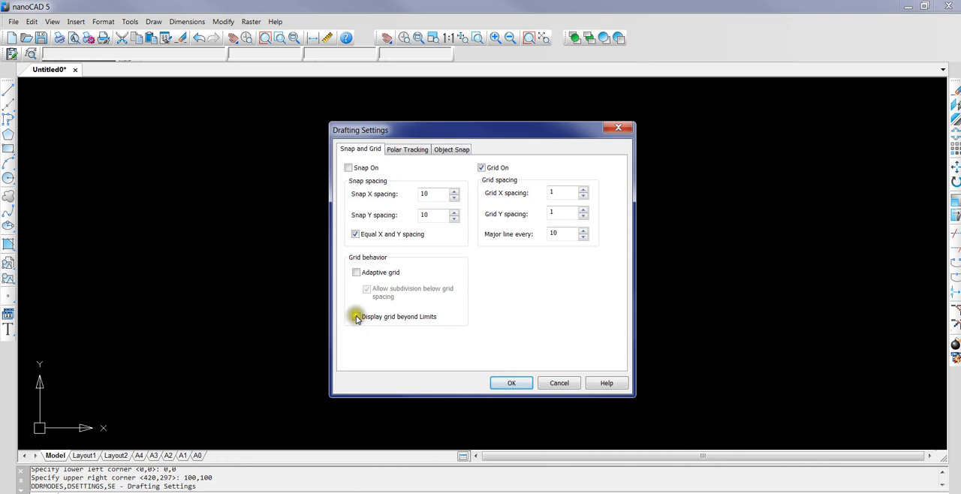
{"action": "left_click", "coordinate": [357, 317]}
{"action": "left_click", "coordinate": [357, 317]}
{"action": "left_click", "coordinate": [512, 383]}
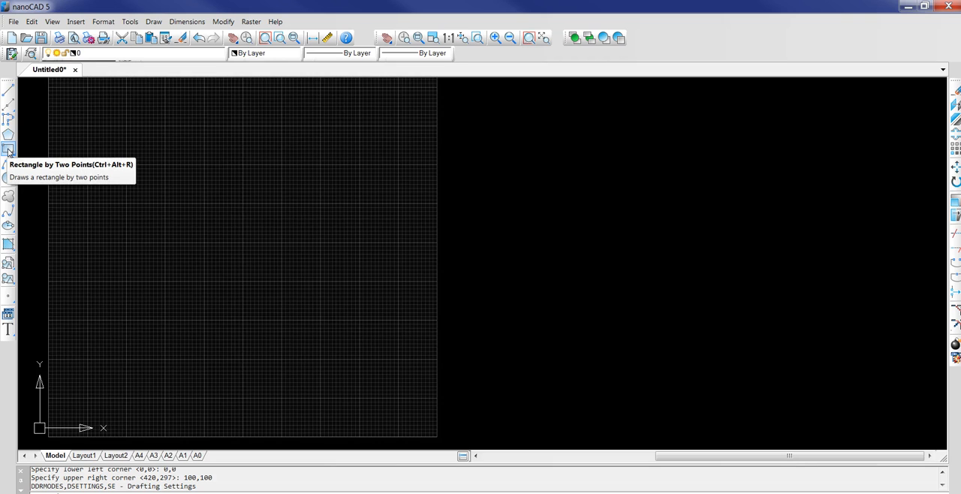
Start a two-point rectangle with its first corner at 30,30 and a rotation angle of 0
{"action": "left_click", "coordinate": [152, 22]}
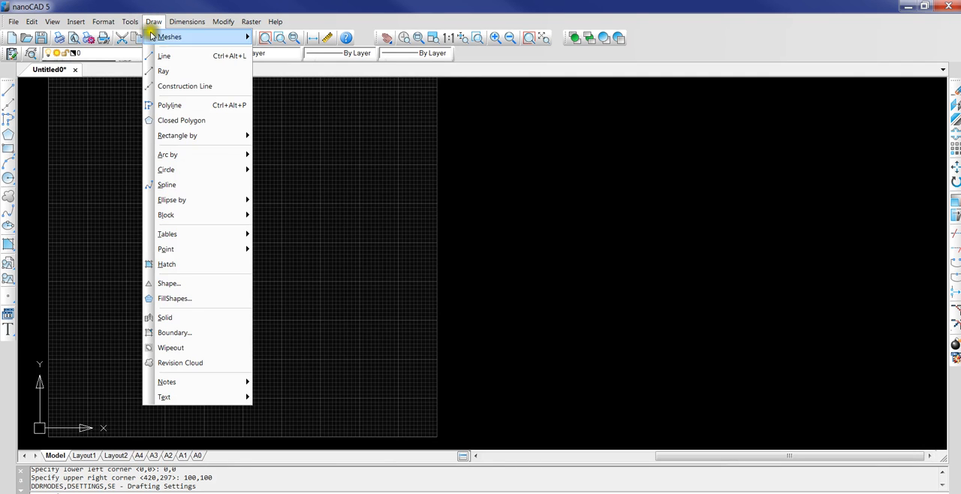
{"action": "mouse_move", "coordinate": [154, 135]}
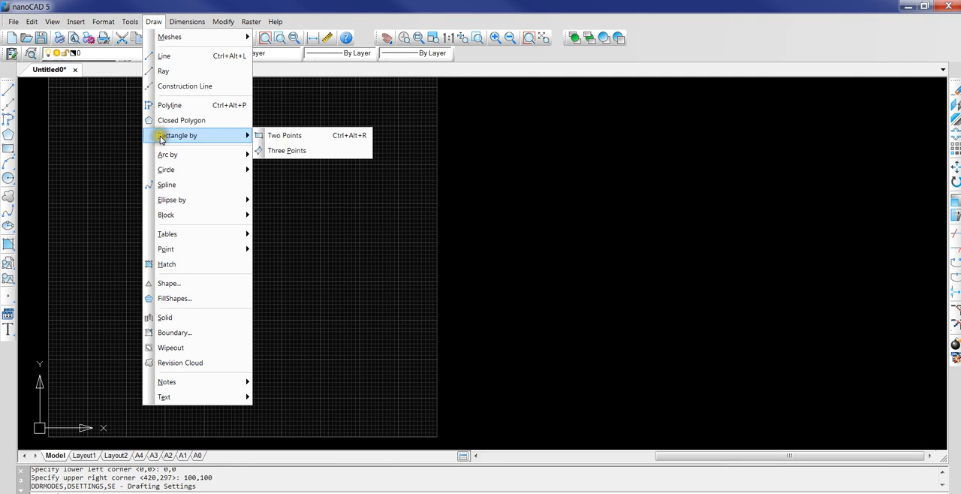
{"action": "left_click", "coordinate": [281, 137]}
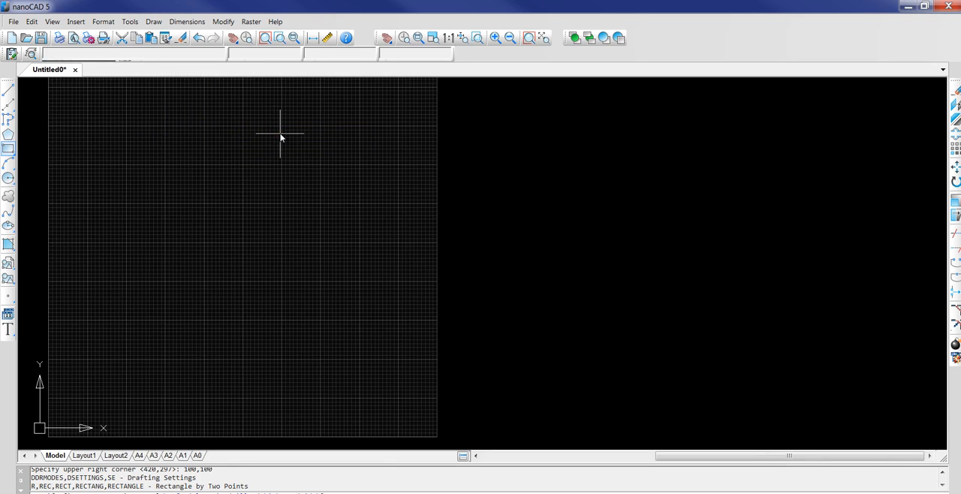
{"action": "left_click", "coordinate": [217, 252]}
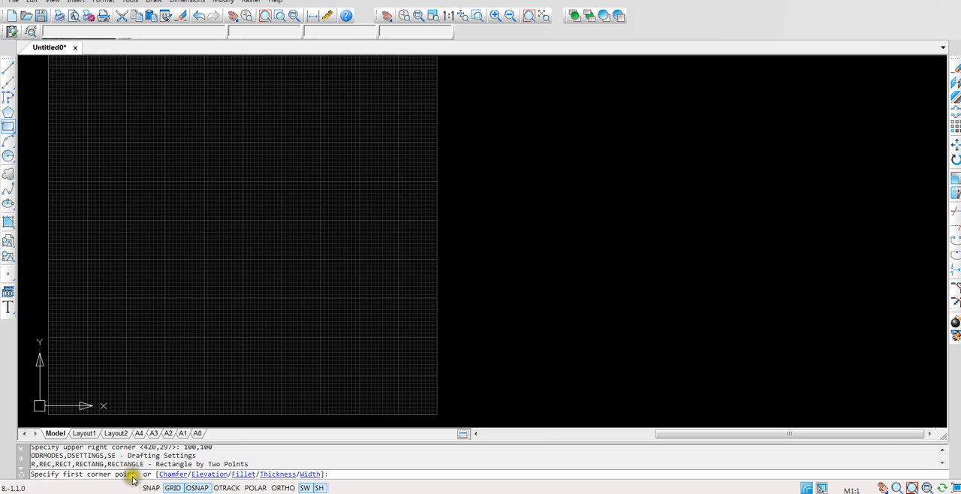
{"action": "left_click", "coordinate": [342, 474]}
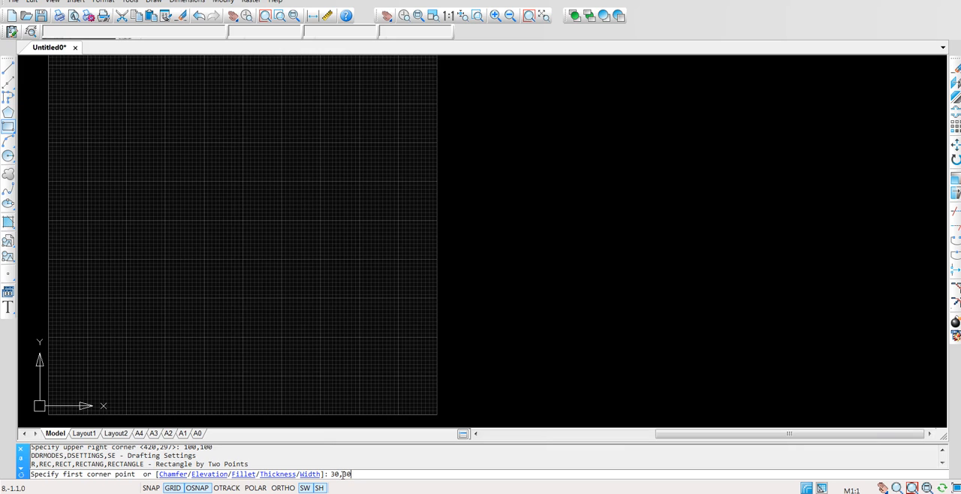
{"action": "key", "text": "Return"}
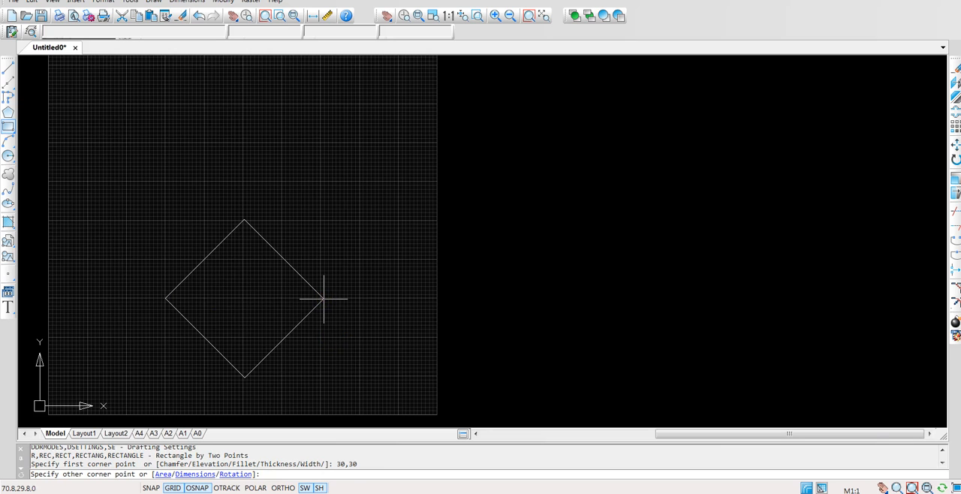
{"action": "left_click", "coordinate": [235, 474]}
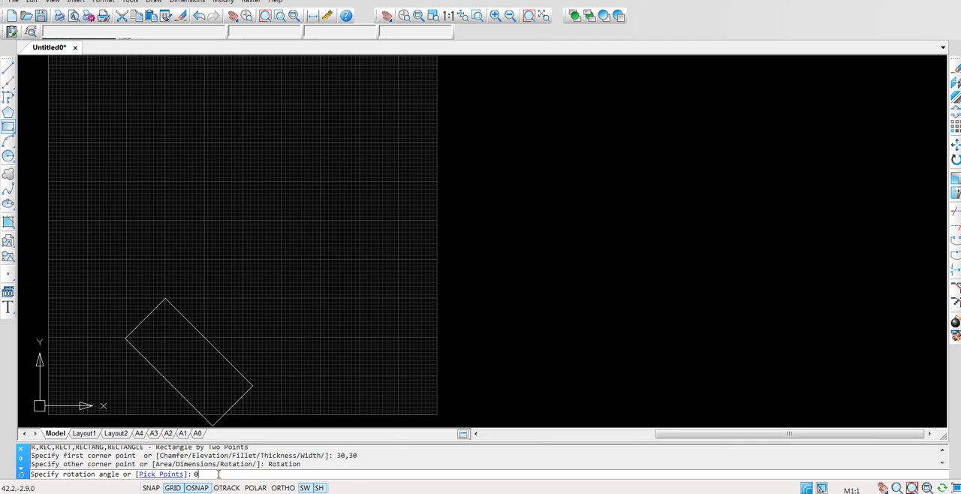
{"action": "type", "text": "0"}
{"action": "key", "text": "Return"}
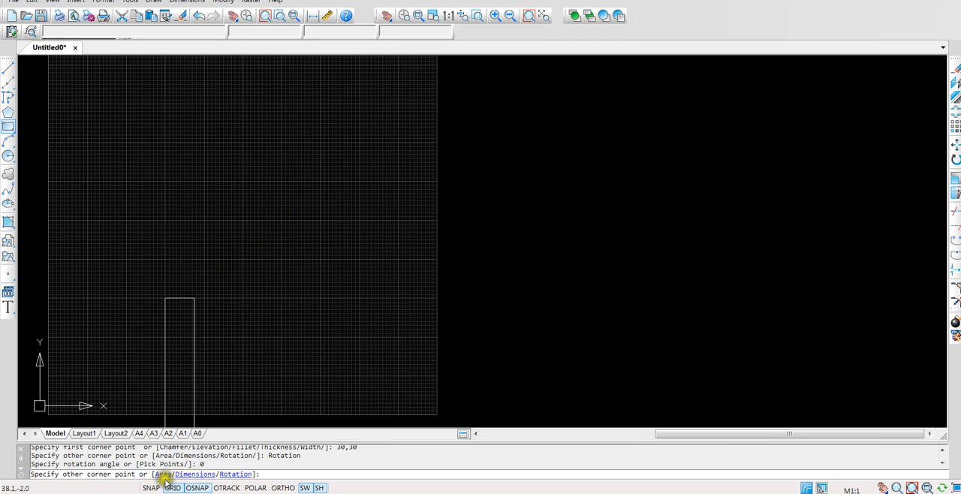
Give the rectangle a length of 20 and a width of 10, placing it up and to the right of its 30,30 corner
{"action": "left_click", "coordinate": [194, 470]}
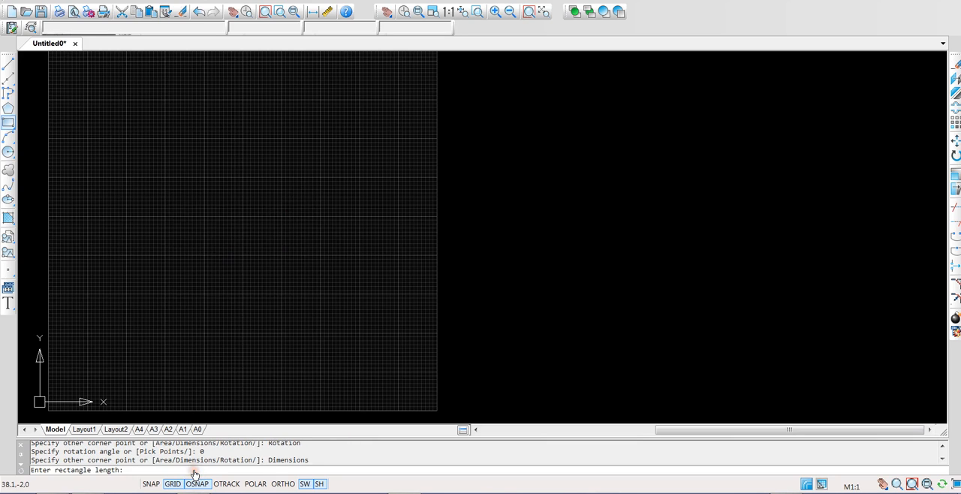
{"action": "left_click", "coordinate": [159, 471]}
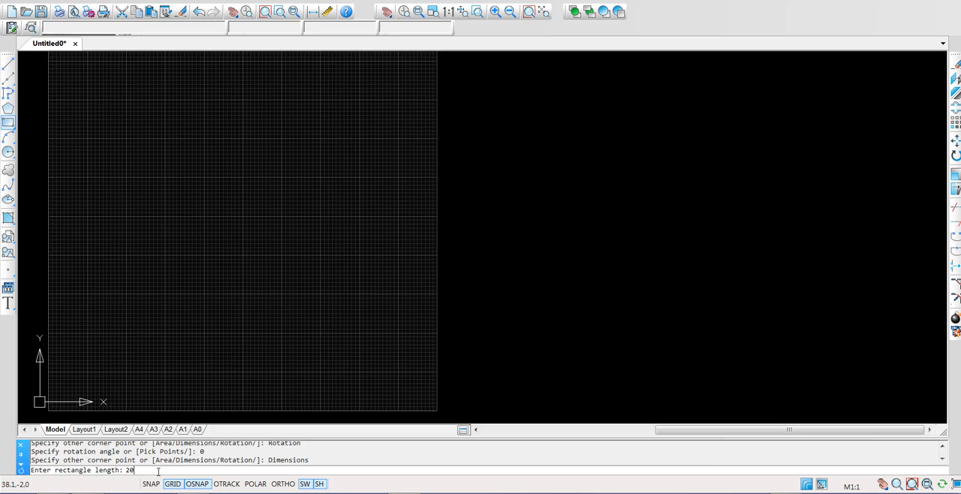
{"action": "type", "text": "20"}
{"action": "key", "text": "Return"}
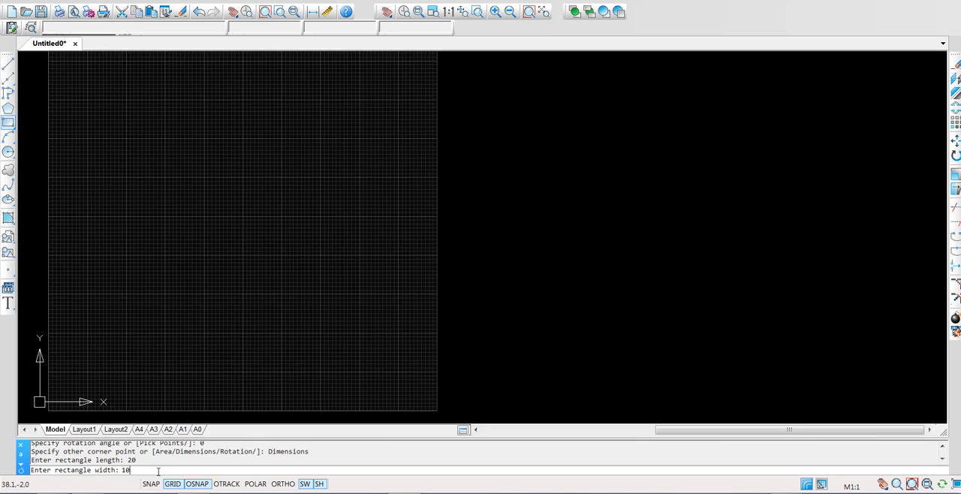
{"action": "key", "text": "Return"}
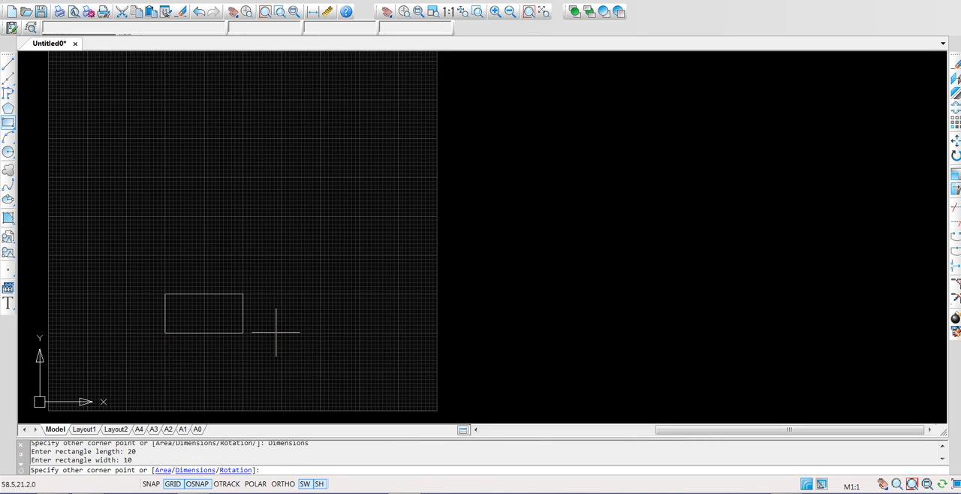
{"action": "left_click", "coordinate": [270, 279]}
{"action": "left_click", "coordinate": [263, 318]}
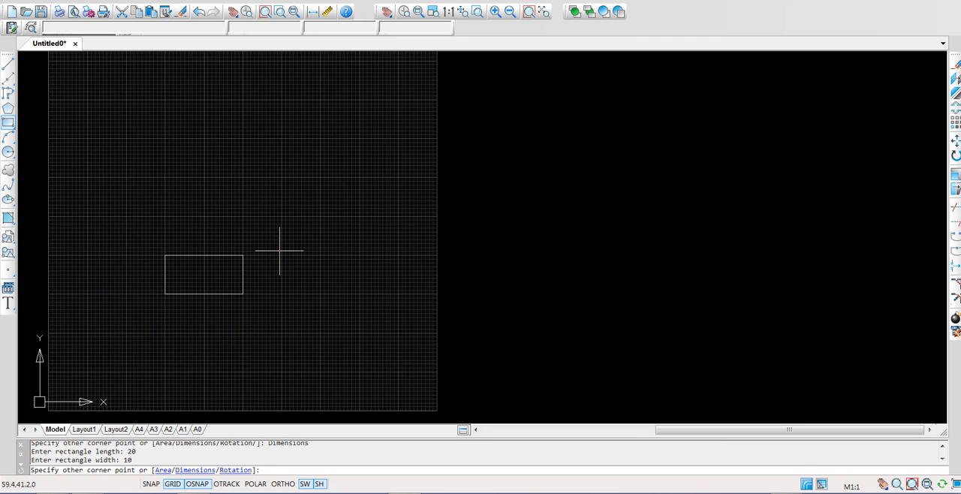
{"action": "left_click", "coordinate": [283, 227]}
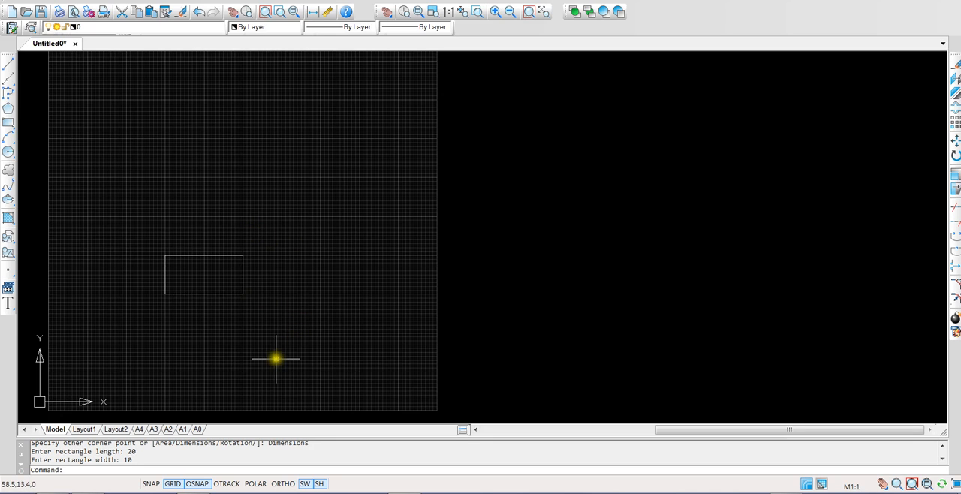
Draw a second rectangle of length 5 and width 30, extending up and right from the first rectangle's lower right endpoint
{"action": "left_click", "coordinate": [7, 123]}
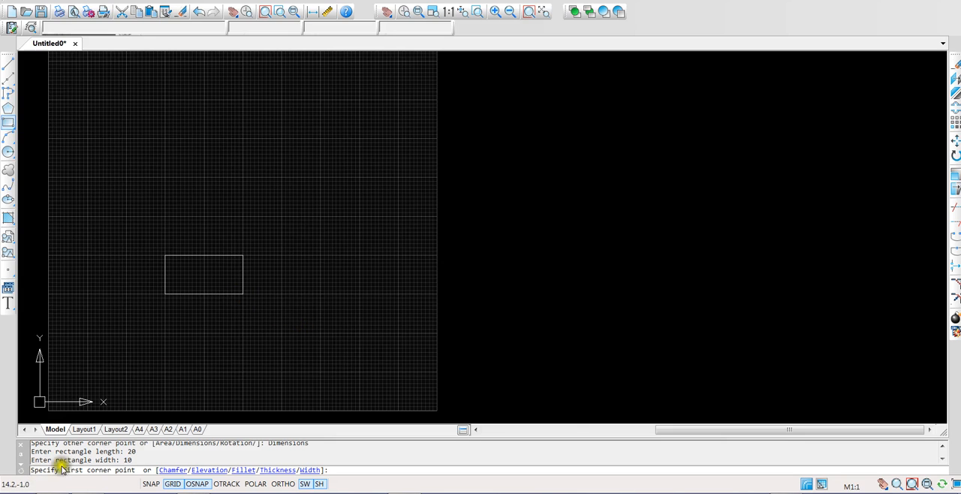
{"action": "left_click", "coordinate": [242, 294]}
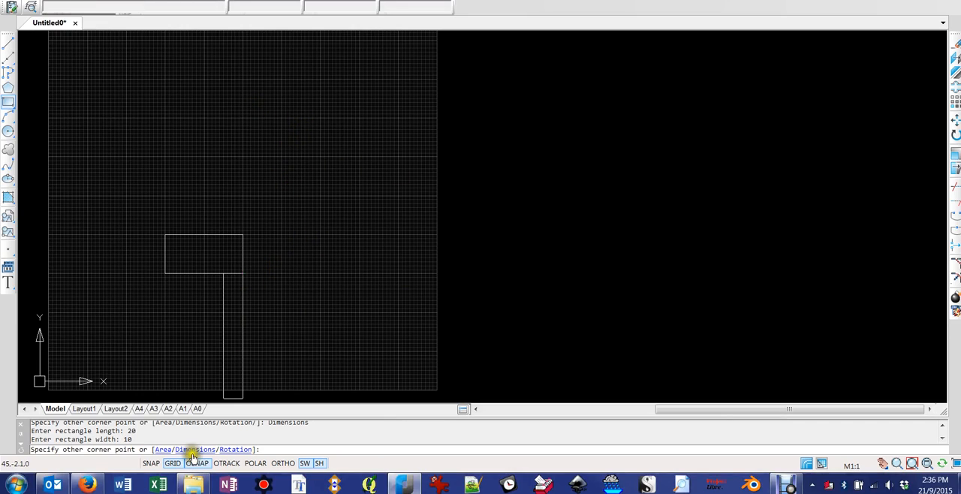
{"action": "left_click", "coordinate": [192, 450]}
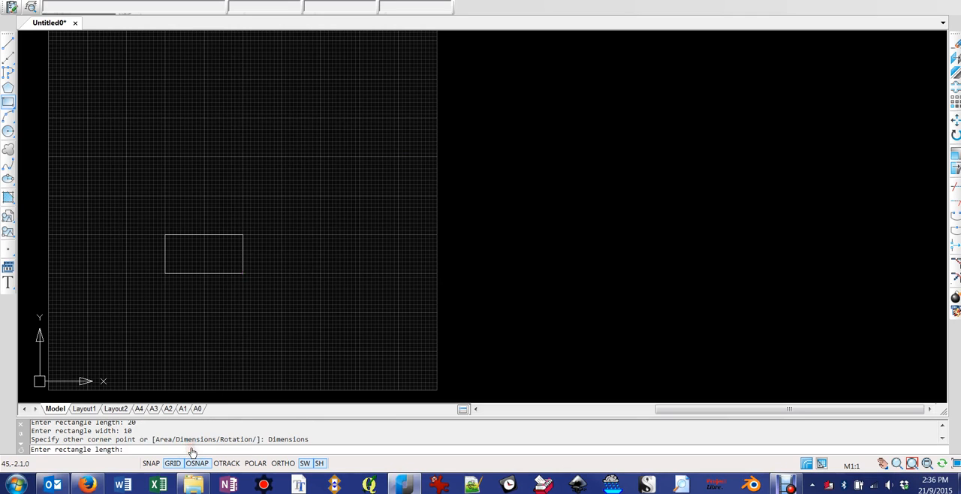
{"action": "left_click", "coordinate": [162, 449]}
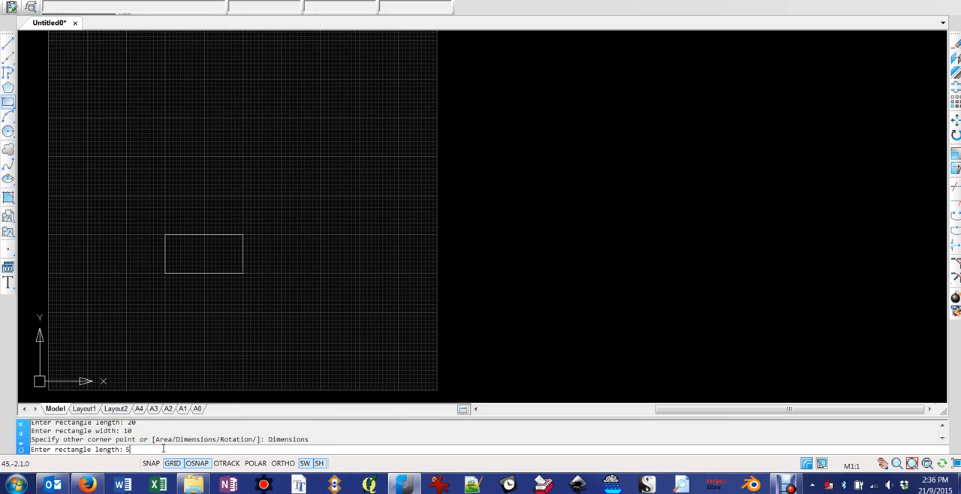
{"action": "key", "text": "Return"}
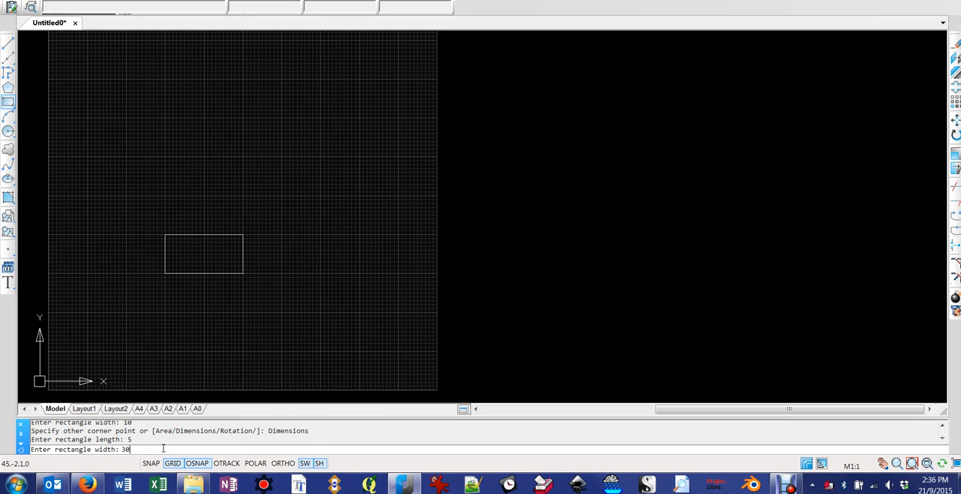
{"action": "key", "text": "Return"}
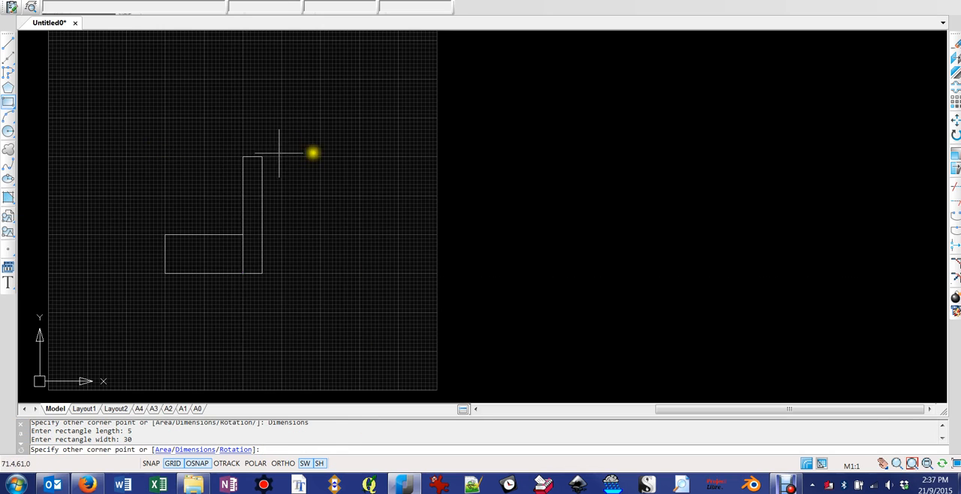
{"action": "left_click", "coordinate": [316, 120]}
{"action": "left_click", "coordinate": [316, 120]}
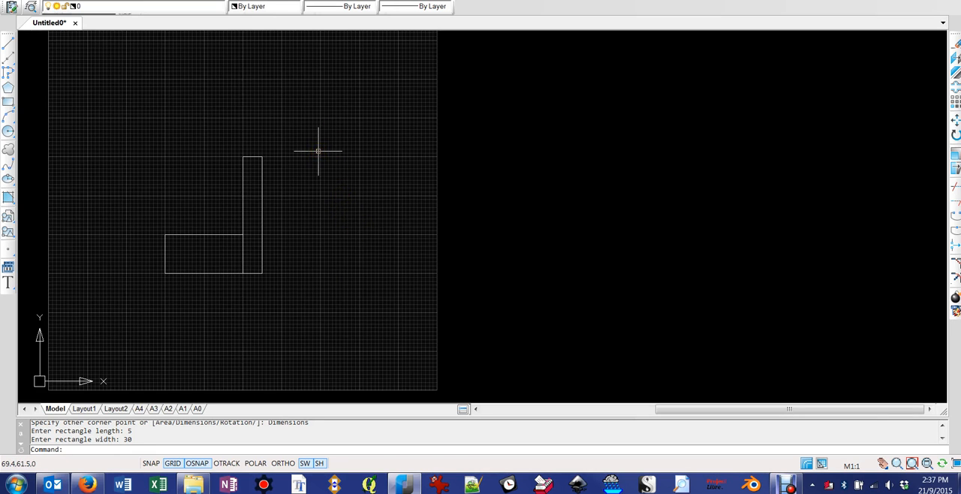
Select both rectangles with a window that fully encloses them, and clear the selection
{"action": "left_click", "coordinate": [130, 118]}
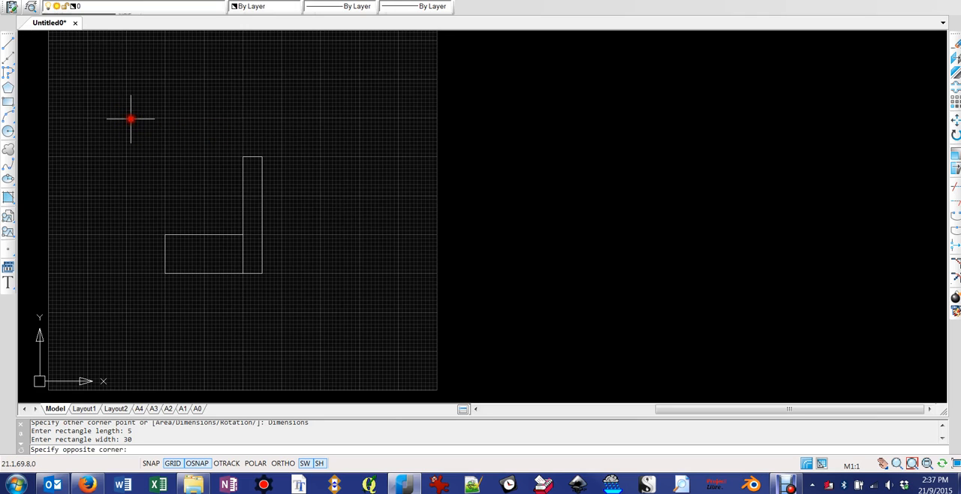
{"action": "left_click_drag", "start_coordinate": [288, 294], "coordinate": [321, 323]}
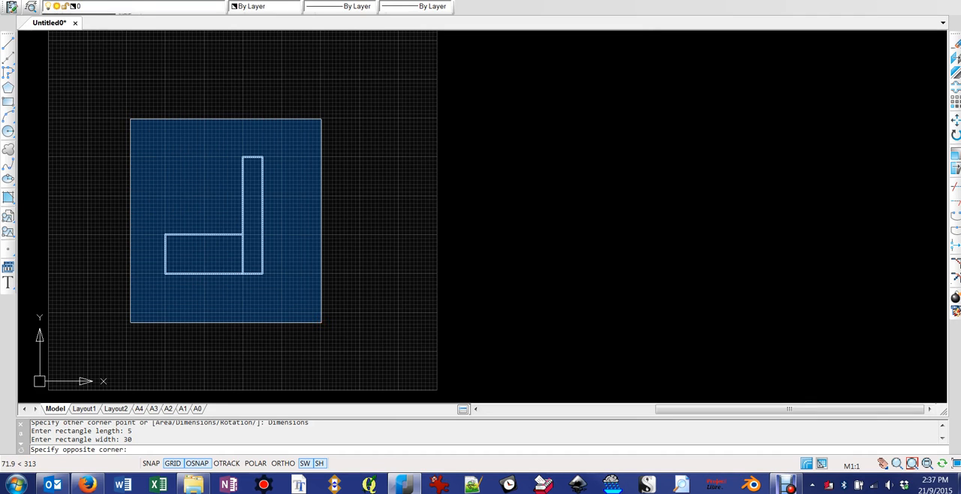
{"action": "left_click", "coordinate": [322, 322]}
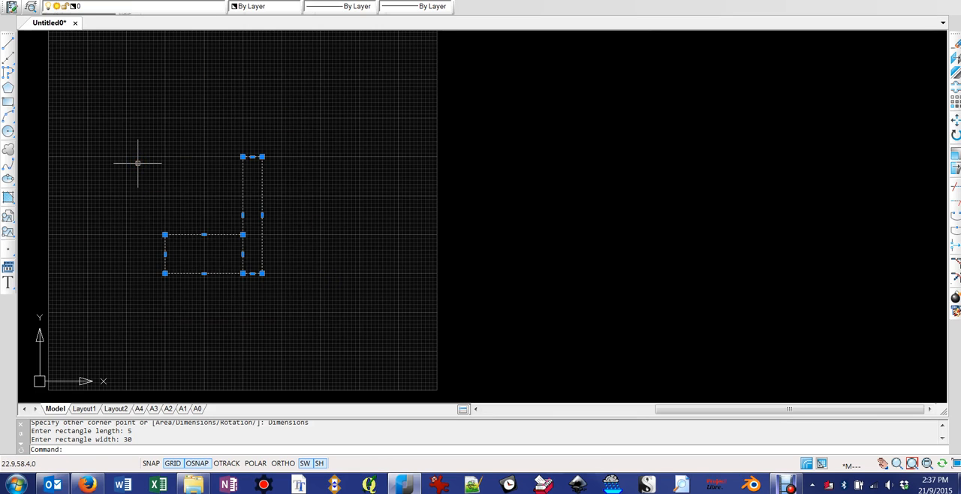
{"action": "key", "text": "Escape"}
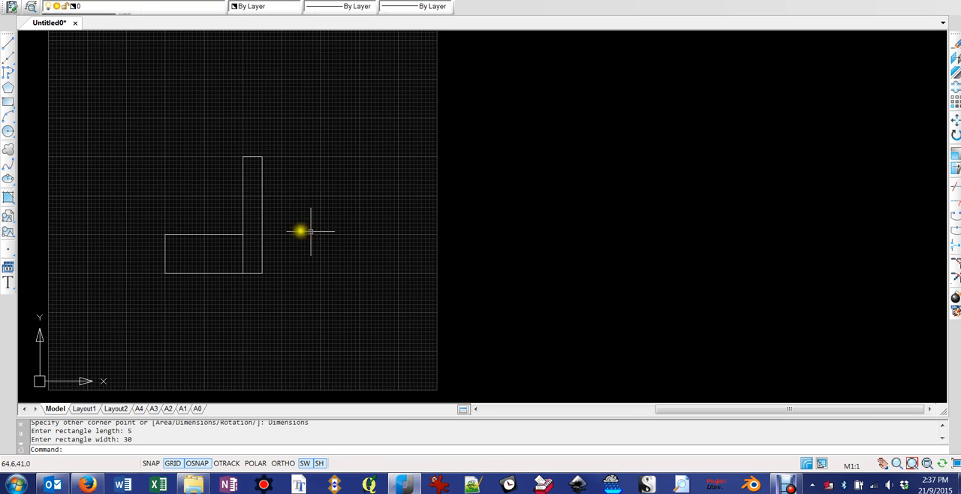
Select only the tall rectangle with a right-to-left crossing window that touches it, and clear the selection
{"action": "left_click", "coordinate": [377, 334]}
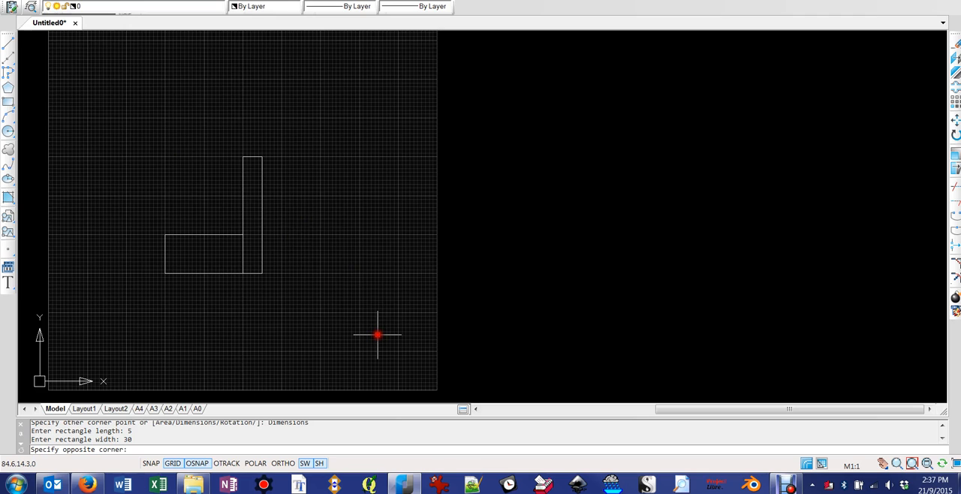
{"action": "left_click_drag", "start_coordinate": [377, 334], "coordinate": [258, 217]}
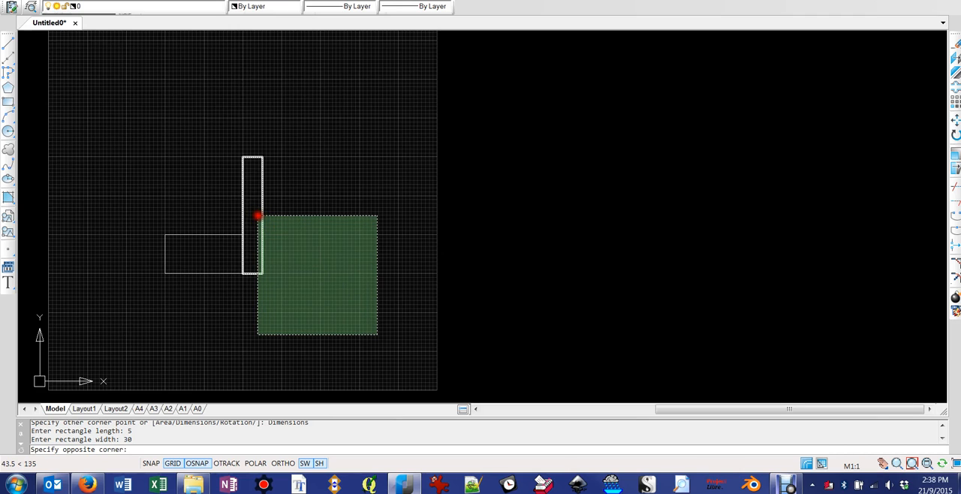
{"action": "left_click_drag", "start_coordinate": [258, 216], "coordinate": [257, 216]}
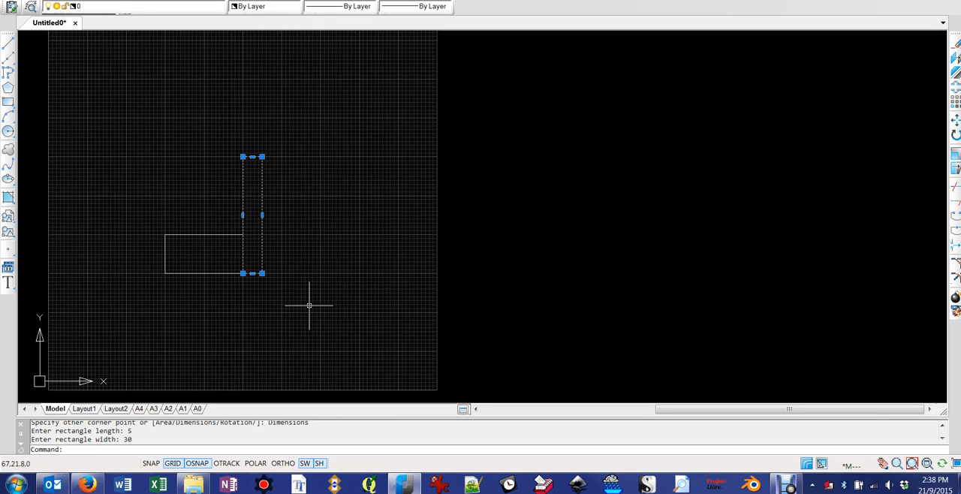
{"action": "key", "text": "Escape"}
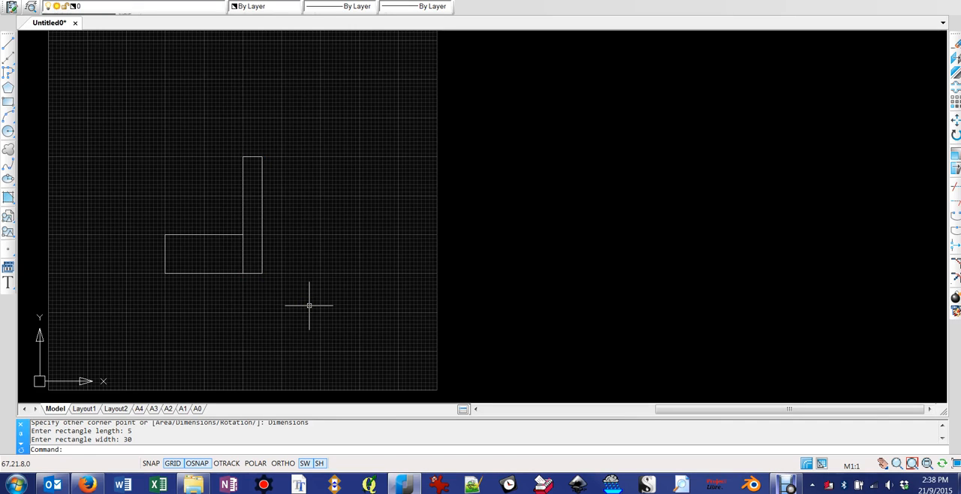
Select both rectangles with a crossing window and erase them
{"action": "left_click_drag", "start_coordinate": [308, 306], "coordinate": [178, 188]}
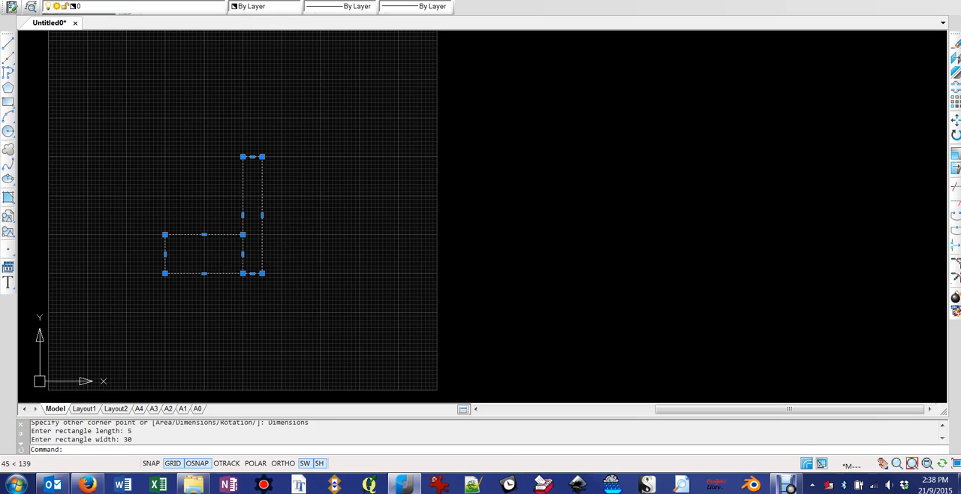
{"action": "type", "text": "e"}
{"action": "key", "text": "Return"}
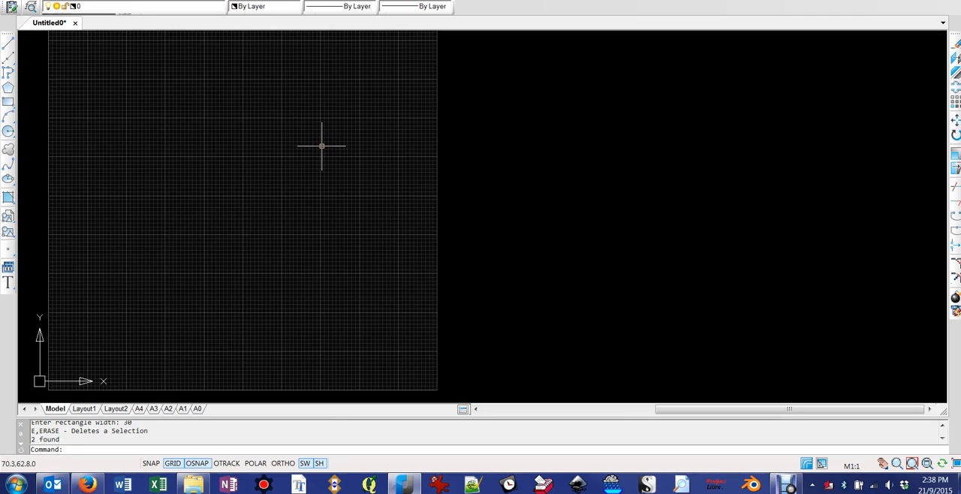
Draw a circle centred at 30,30 with a radius of 10
{"action": "left_click", "coordinate": [8, 132]}
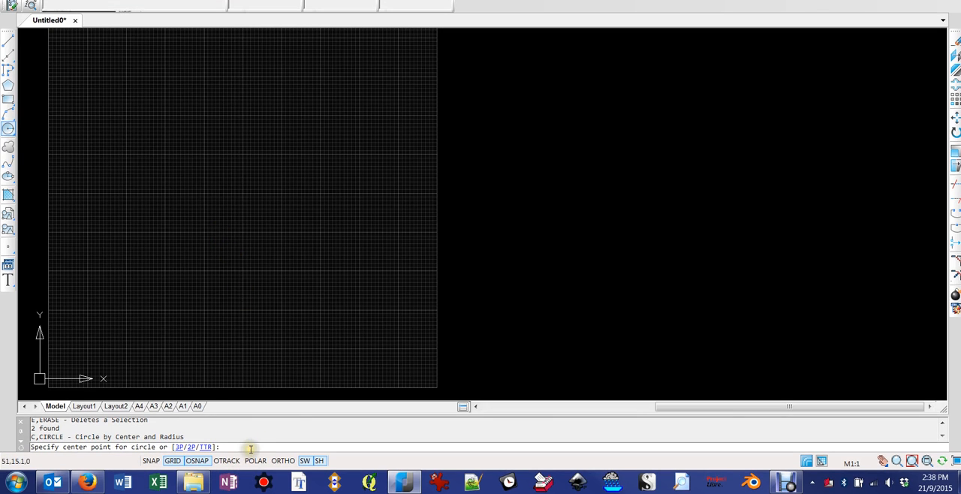
{"action": "type", "text": "30"}
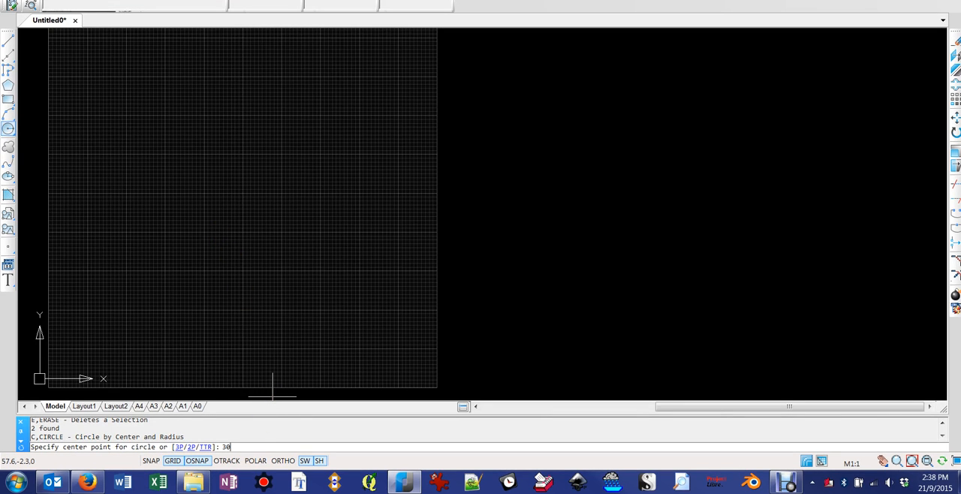
{"action": "type", "text": ",30"}
{"action": "key", "text": "Return"}
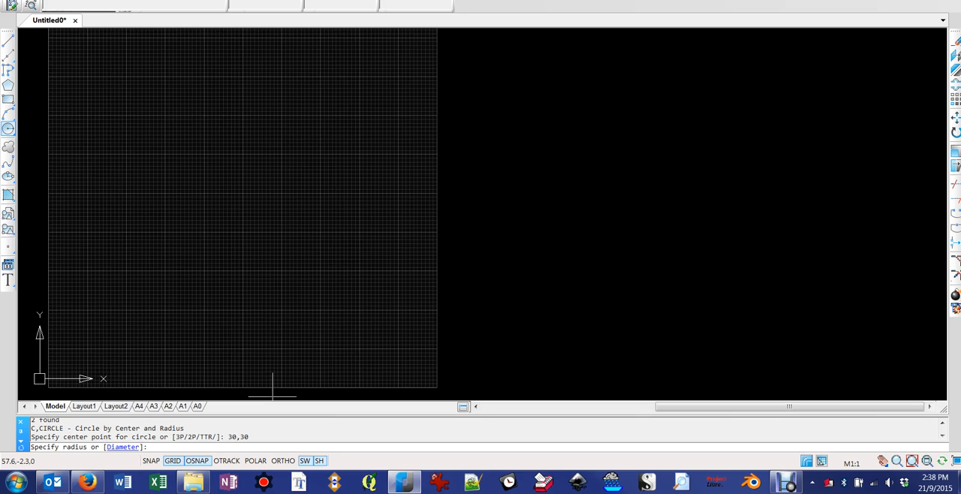
{"action": "key", "text": "Return"}
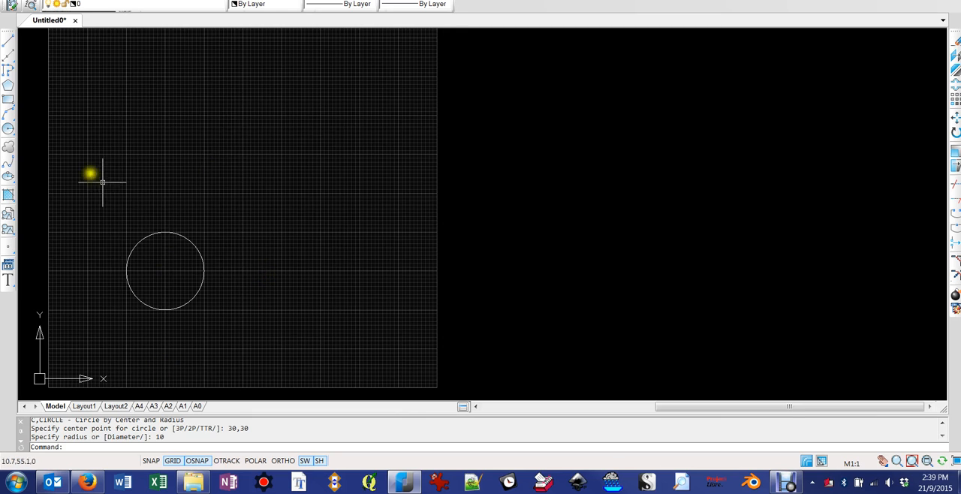
Draw a second circle centred at 50,50, with its radius reaching the centre of the first circle
{"action": "left_click", "coordinate": [8, 130]}
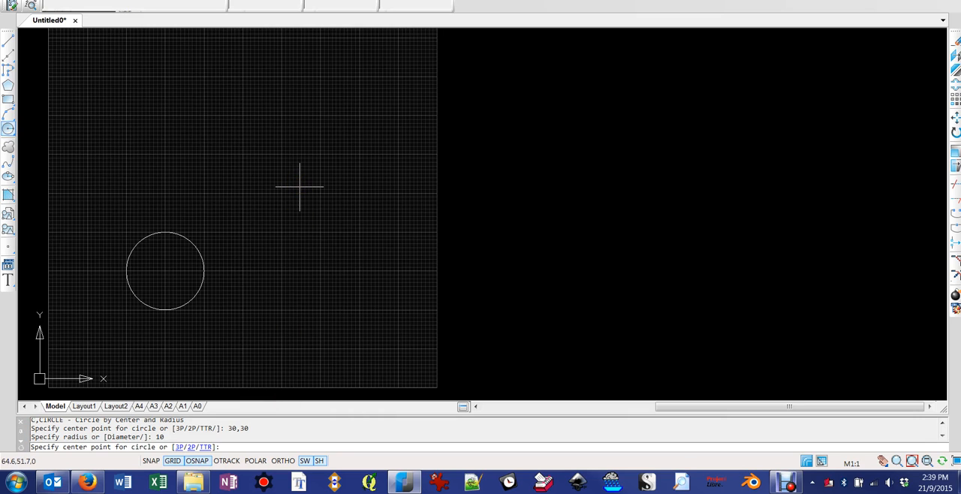
{"action": "type", "text": "50,50"}
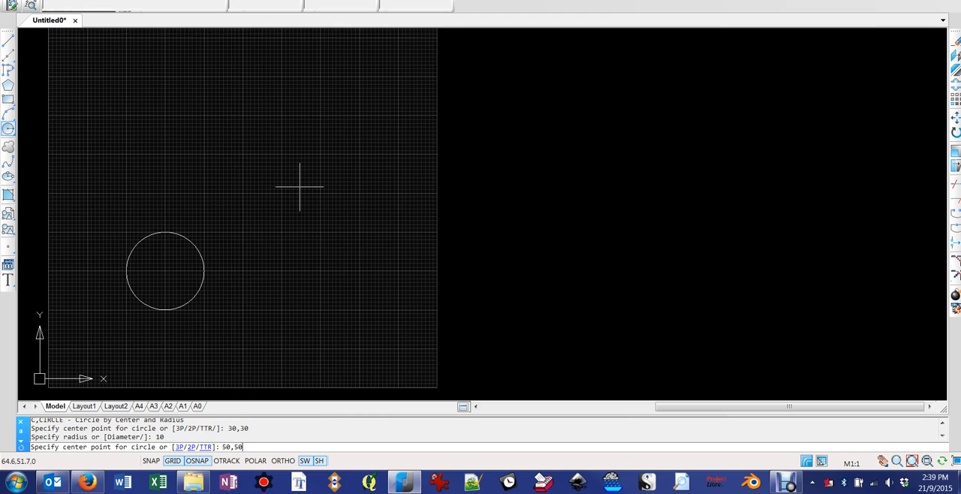
{"action": "key", "text": "Return"}
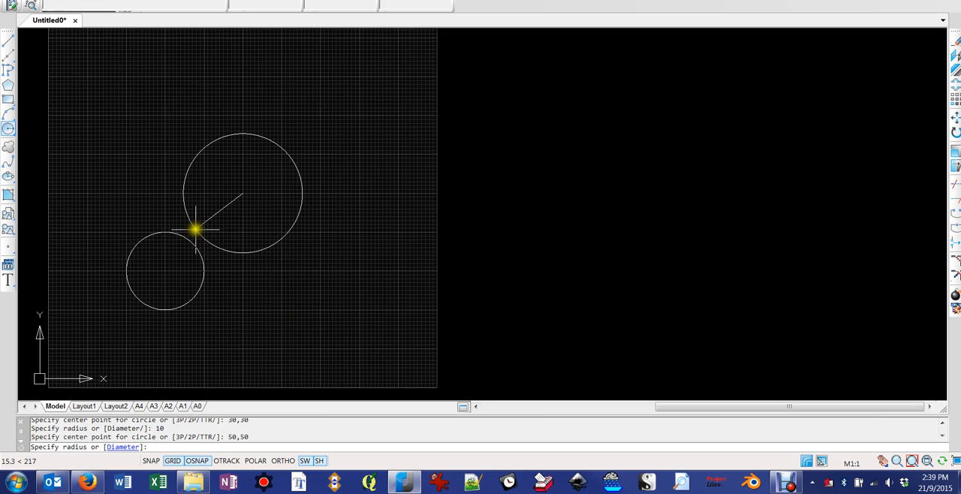
{"action": "left_click", "coordinate": [165, 270]}
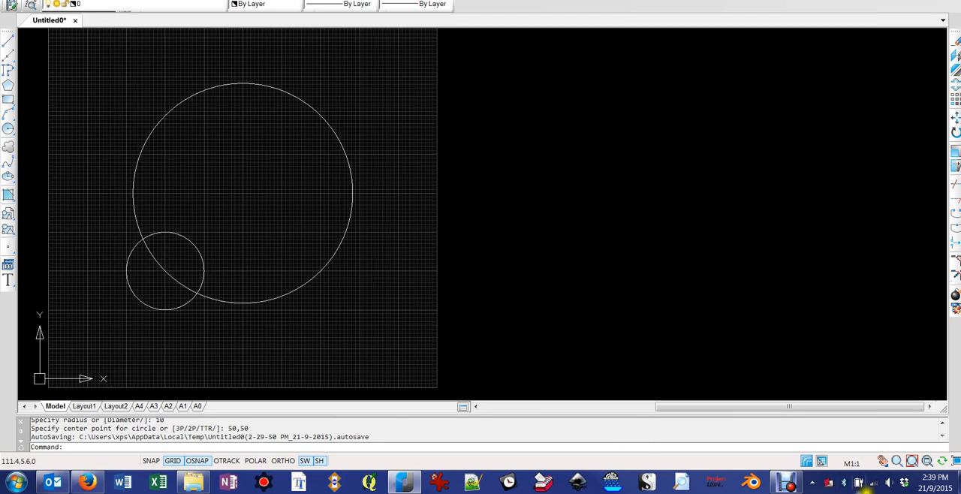
{"action": "left_click", "coordinate": [786, 484]}
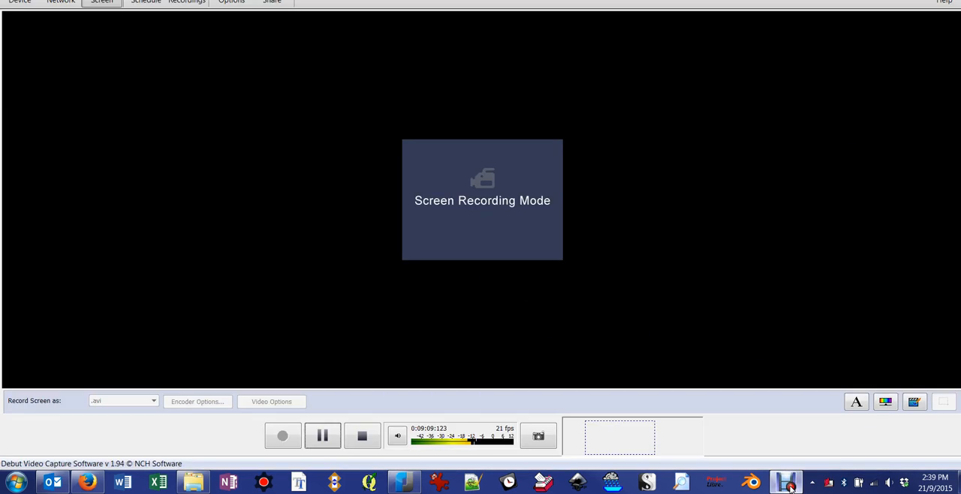